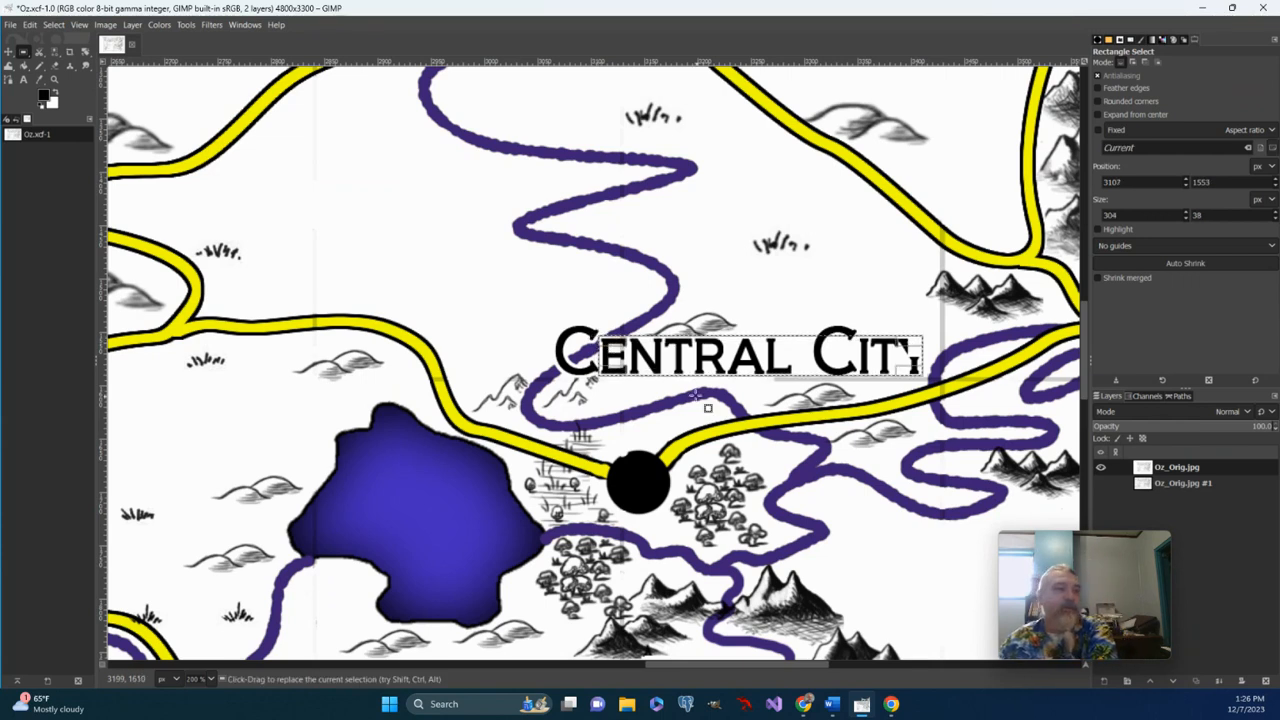
# Step: Delete the "Central City" lettering after its initial C, including the leftover top of the second C, and clear the selection
pyautogui.press('Delete')
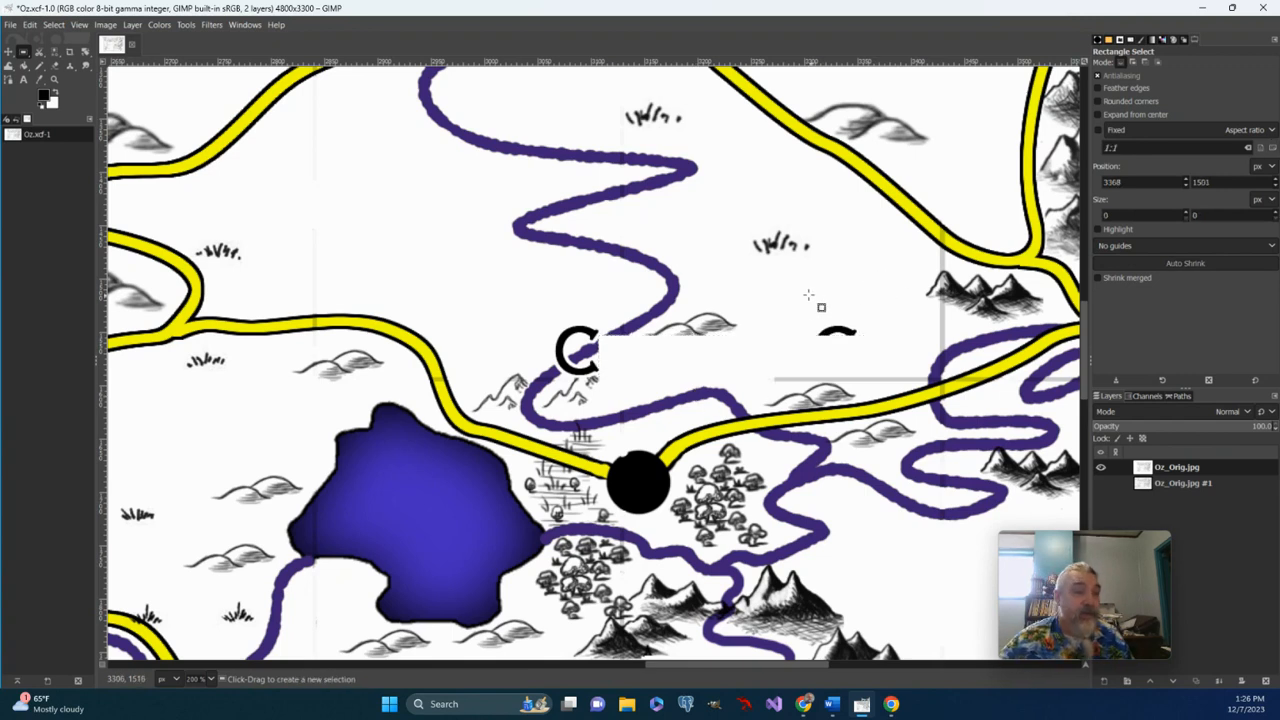
pyautogui.moveTo(800, 309); pyautogui.dragTo(870, 352)
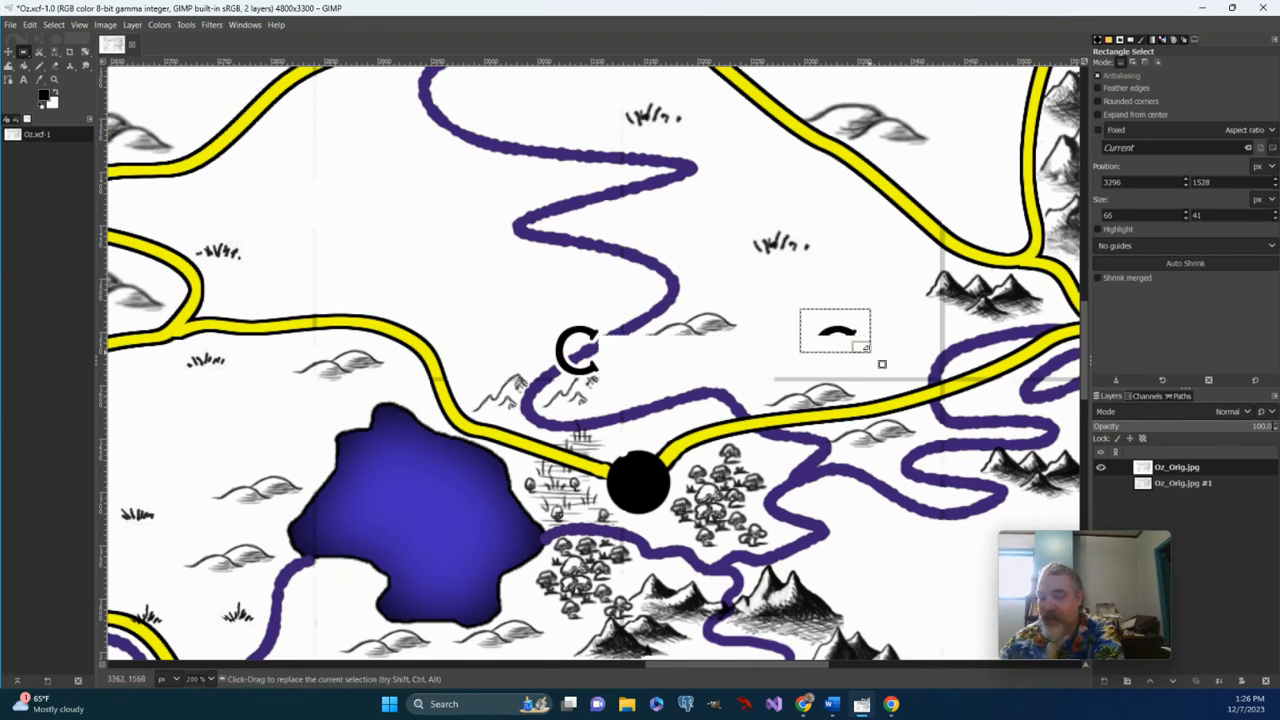
pyautogui.press('Delete')
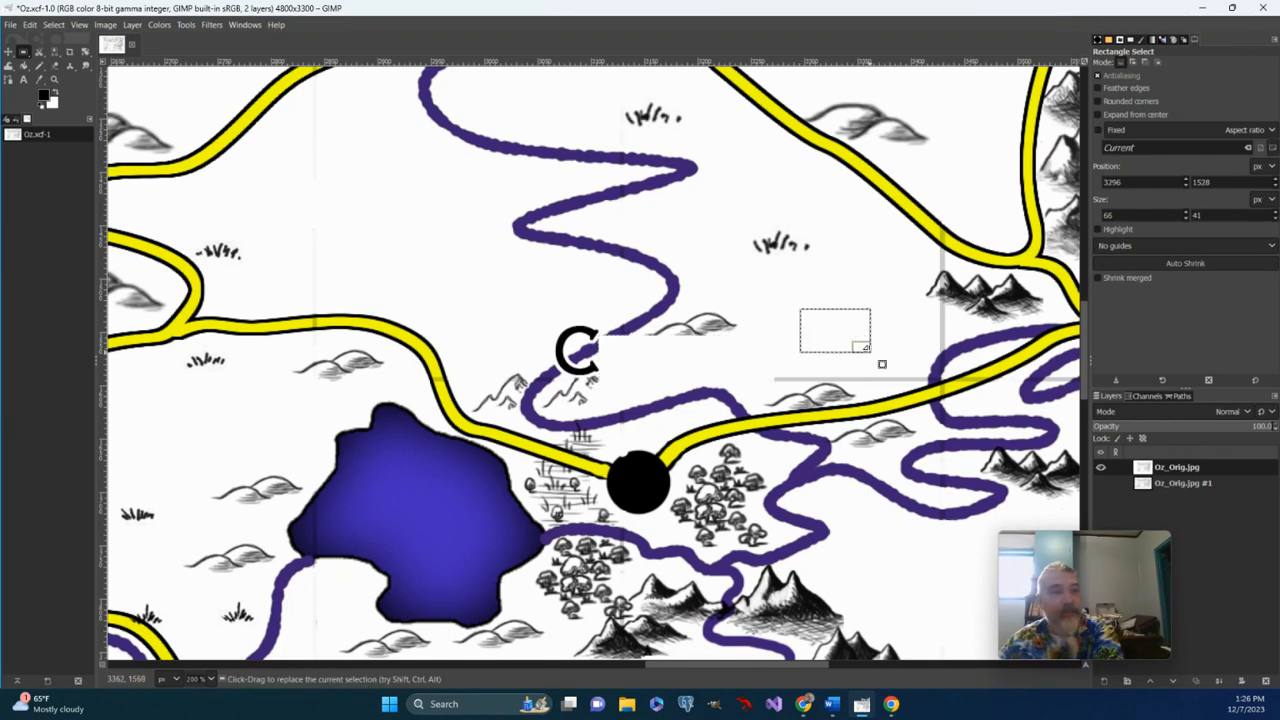
pyautogui.click(535, 310)
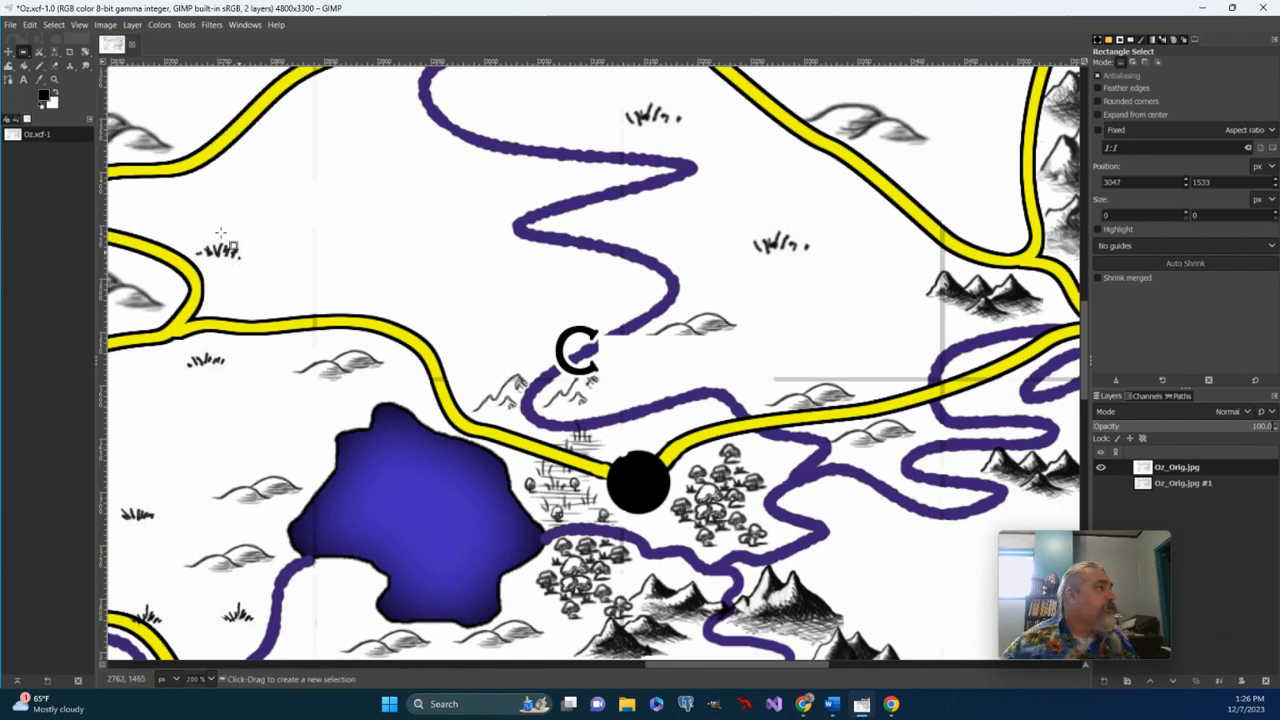
# Step: Select the entire image and erase the remaining initial C around the river, finishing with the eraser at size 10
pyautogui.click(53, 24)
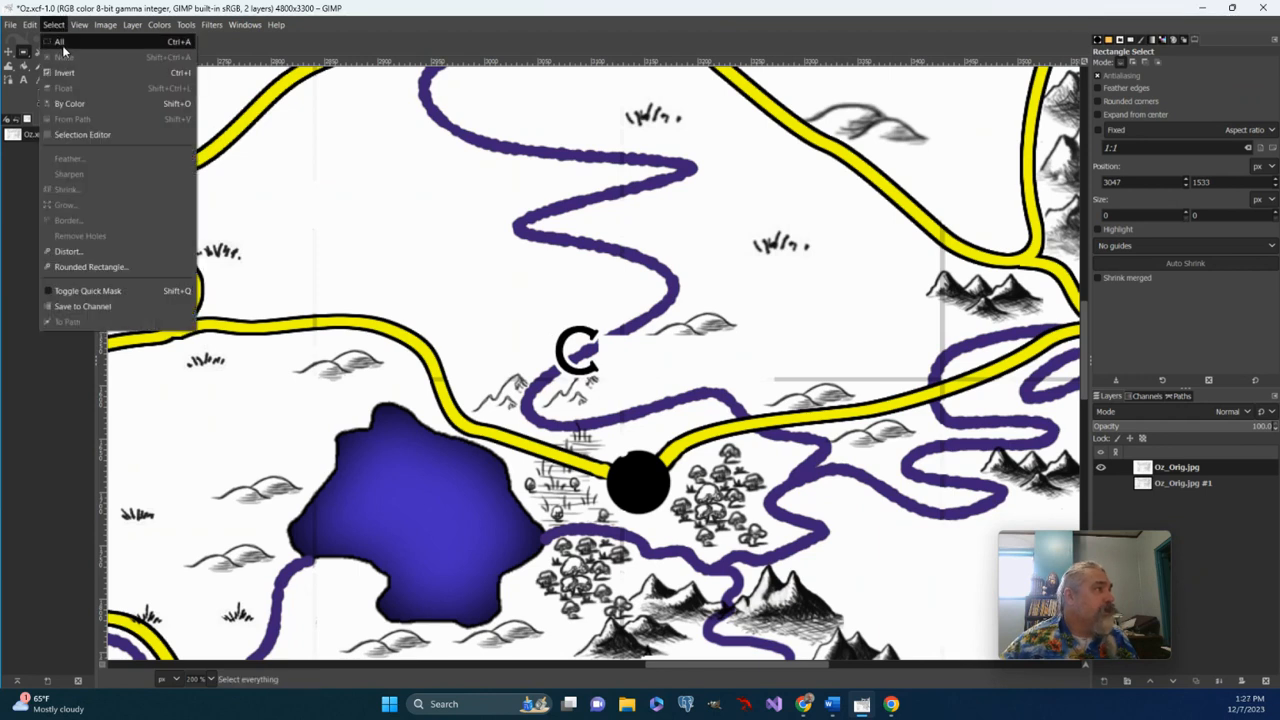
pyautogui.click(62, 45)
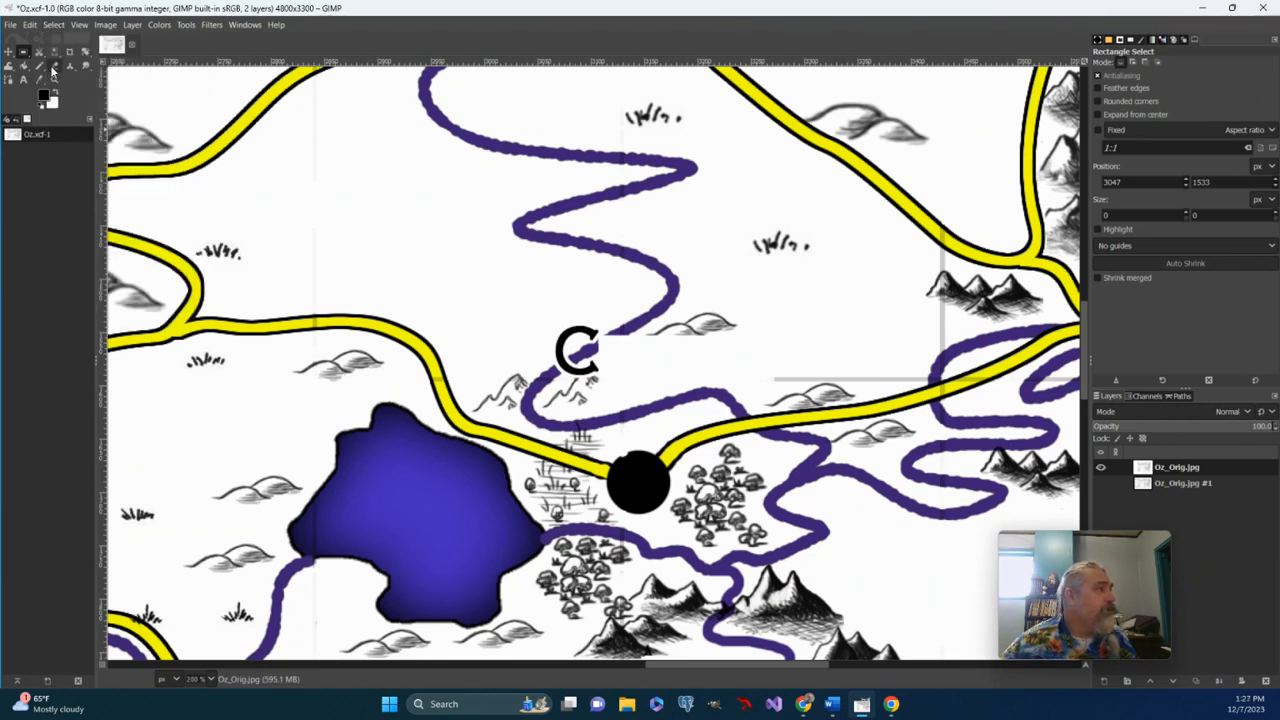
pyautogui.click(54, 67)
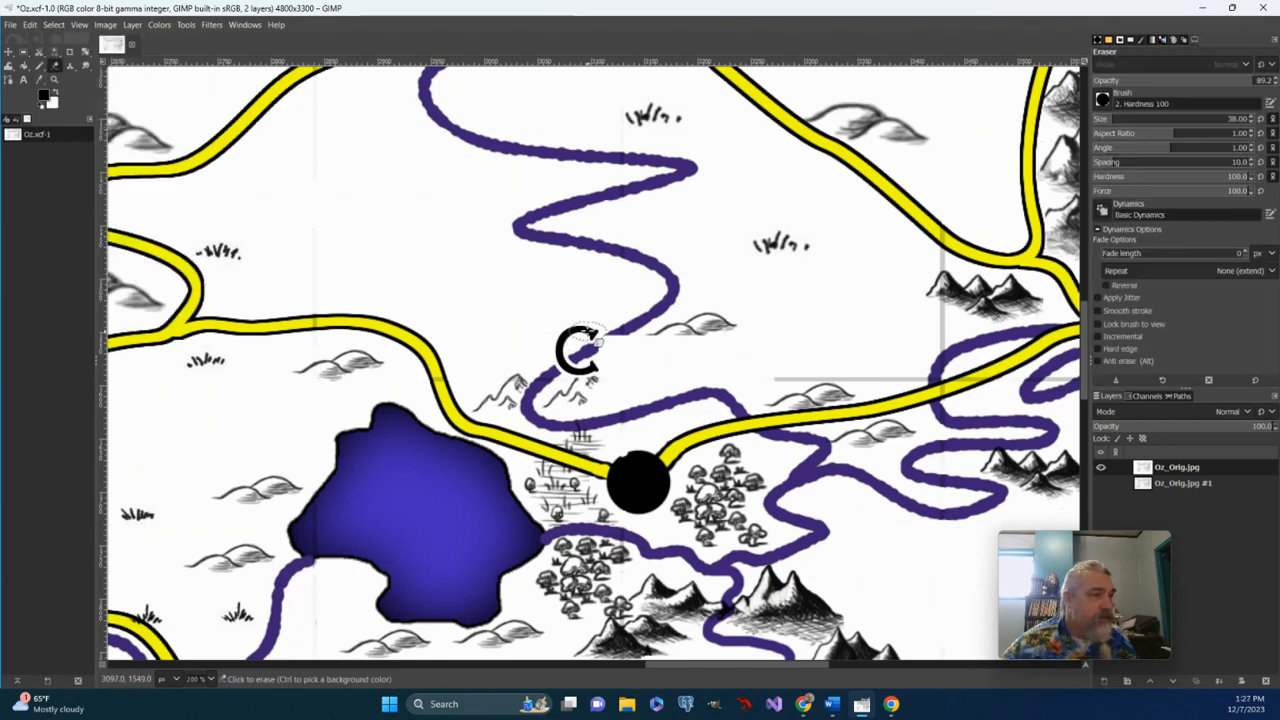
pyautogui.moveTo(588, 331)
pyautogui.mouseDown()
pyautogui.moveTo(553, 332)
pyautogui.moveTo(570, 331)
pyautogui.mouseUp()
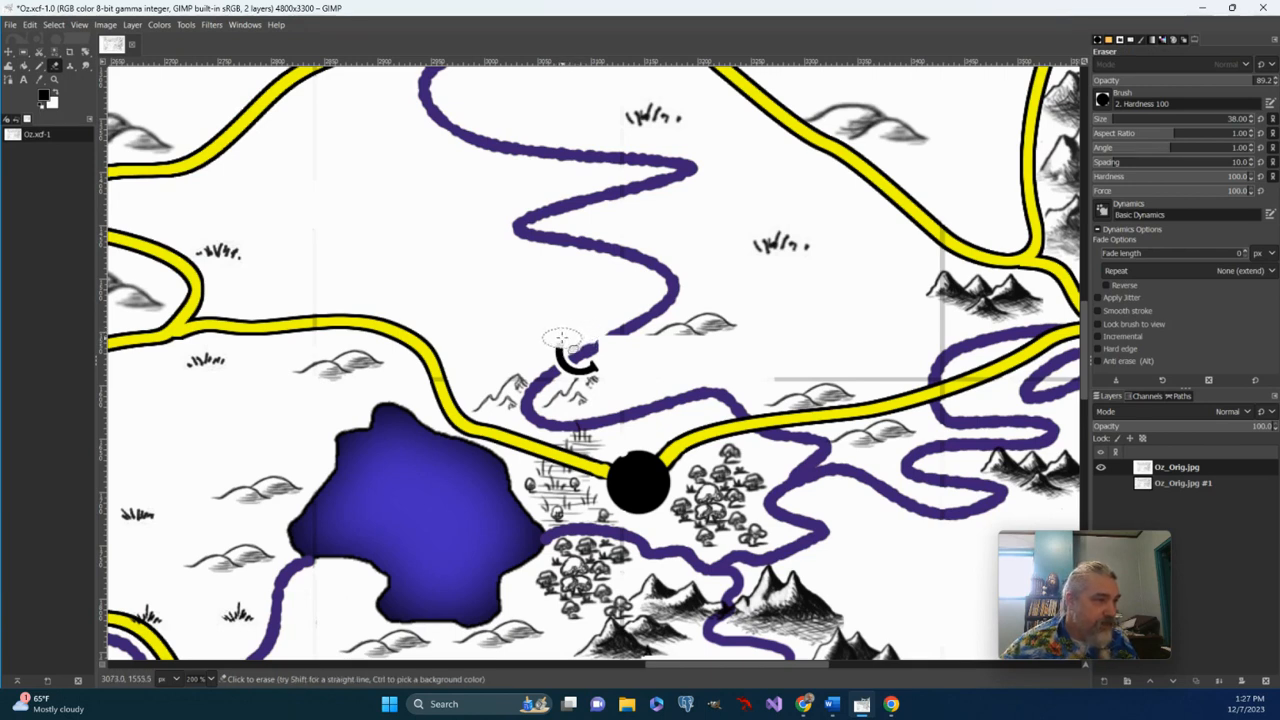
pyautogui.click(549, 344)
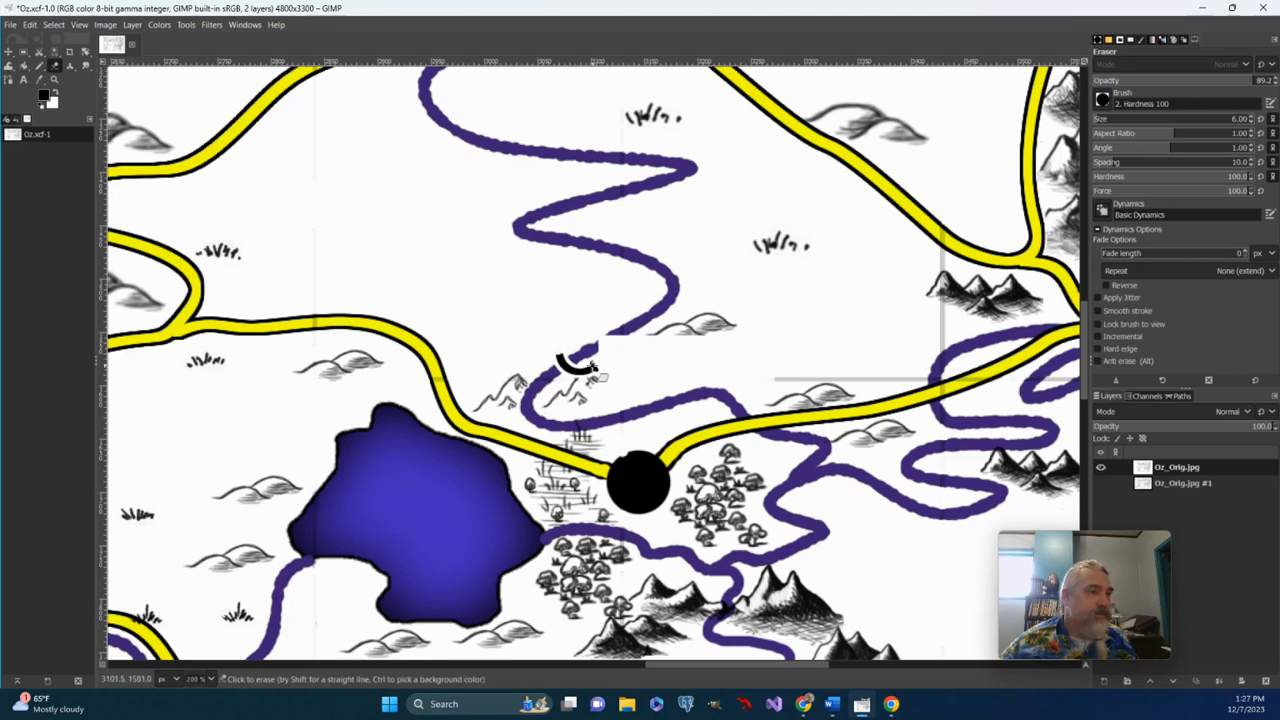
pyautogui.doubleClick(1252, 118)
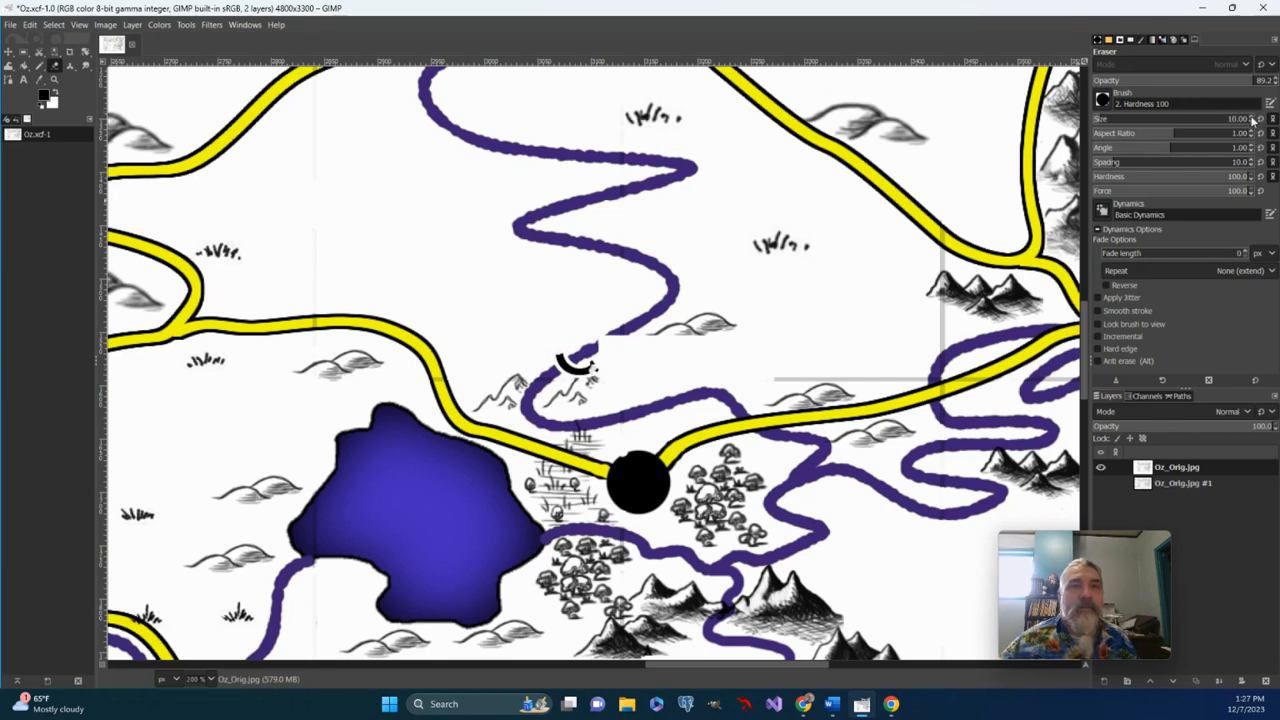
pyautogui.moveTo(601, 369); pyautogui.dragTo(566, 366)
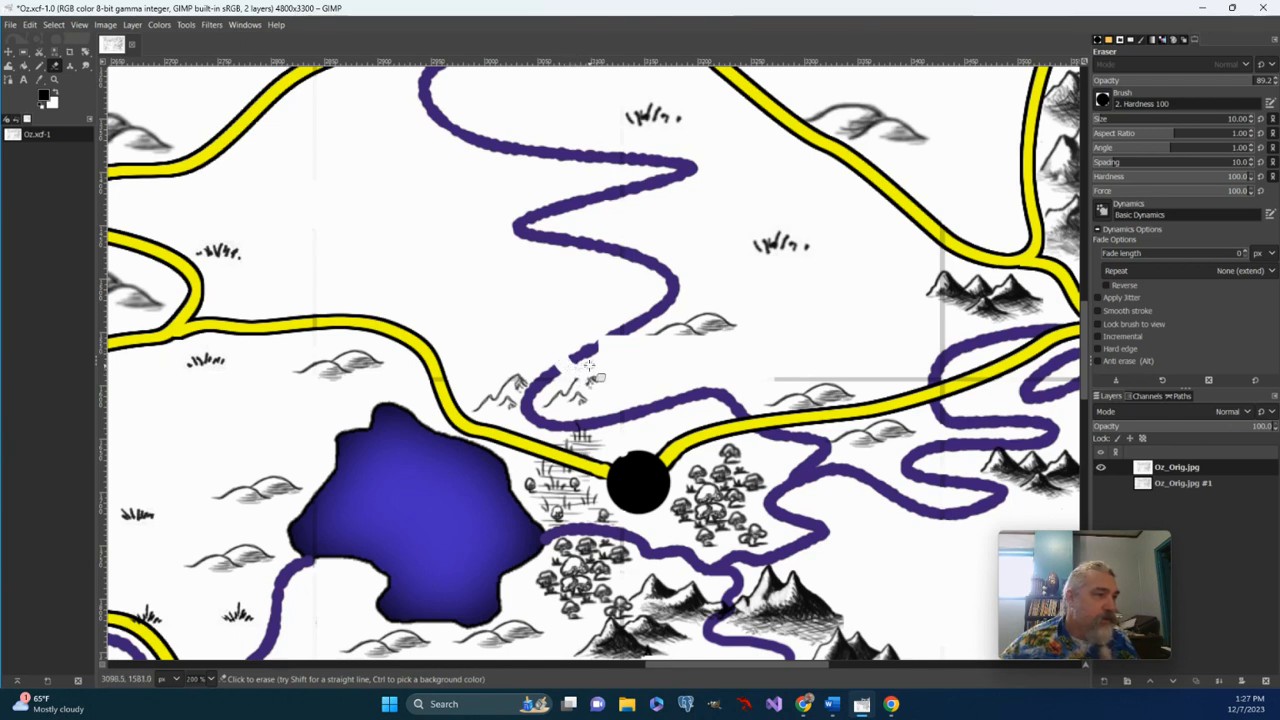
# Step: Sample the river's purple as the foreground color and fill the gap in the river with the size 10 Pencil
pyautogui.click(40, 67)
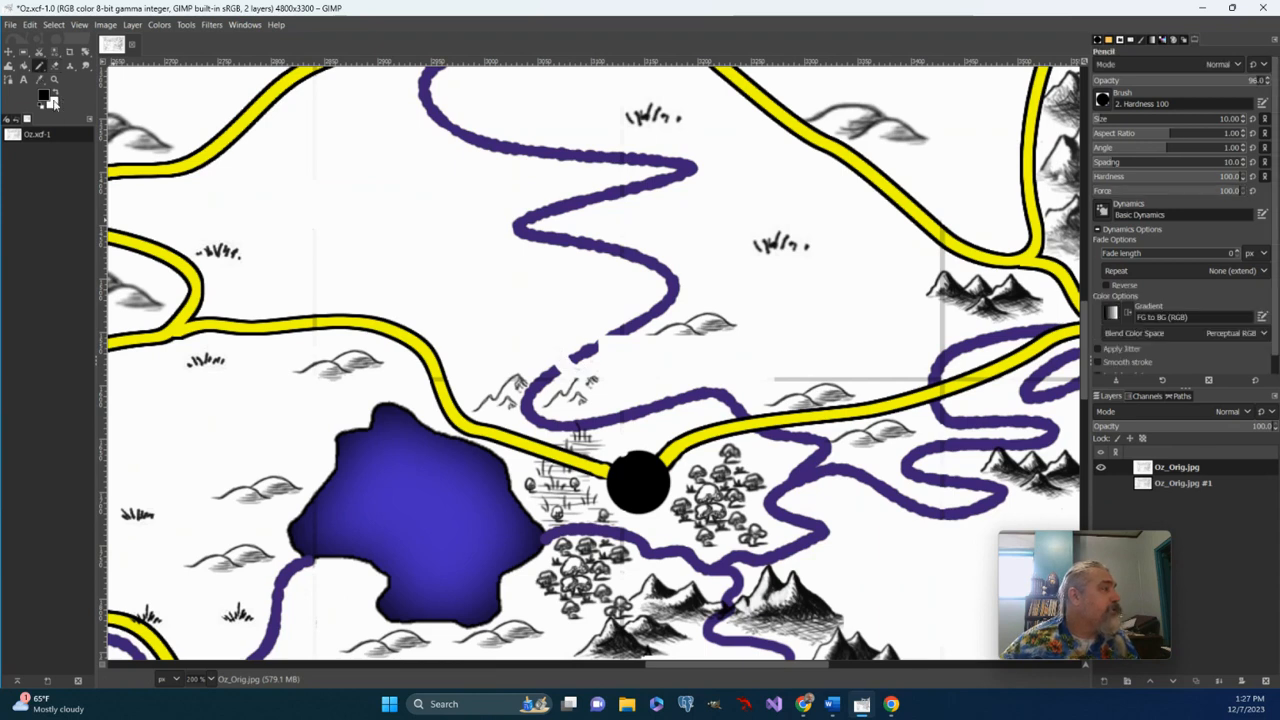
pyautogui.click(43, 96)
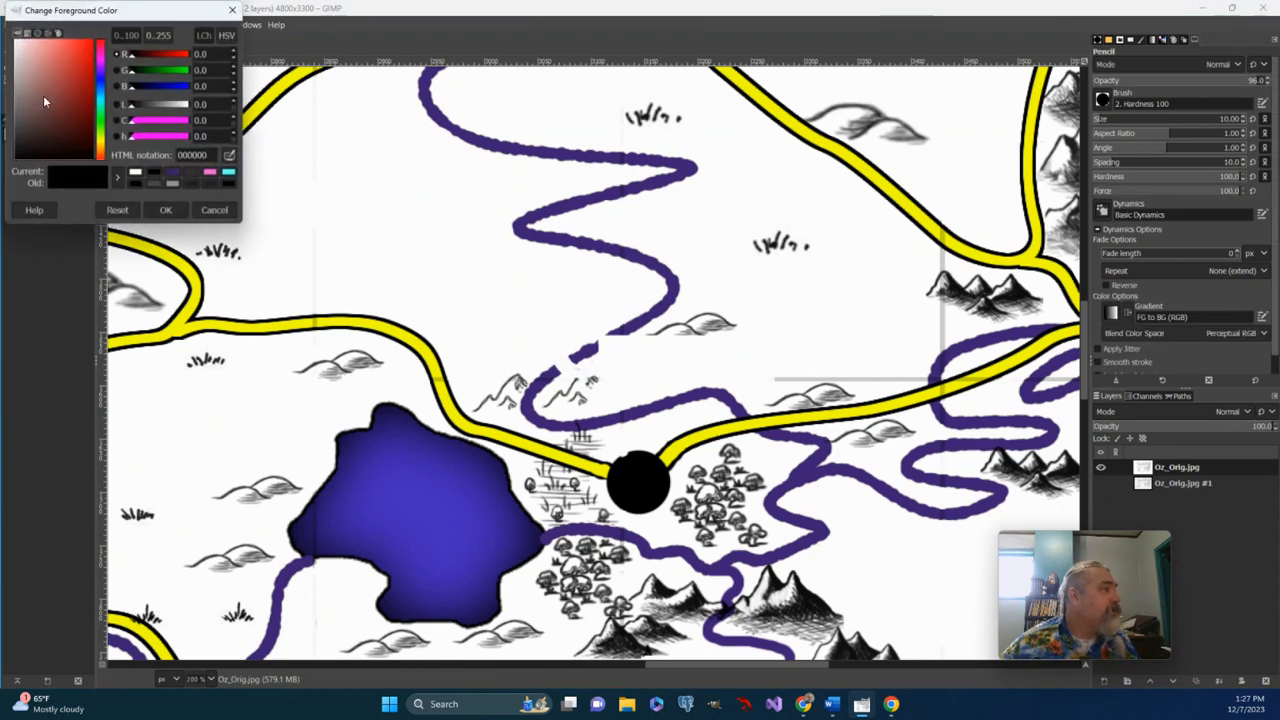
pyautogui.click(214, 210)
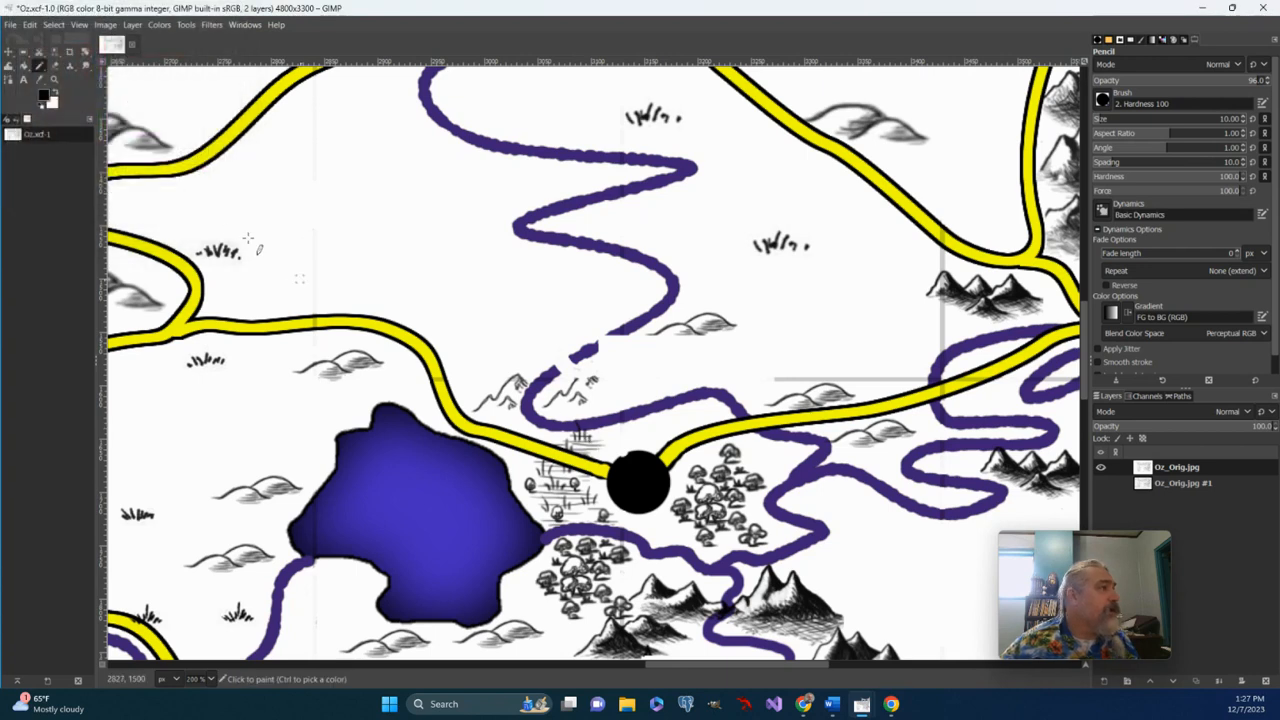
pyautogui.click(41, 82)
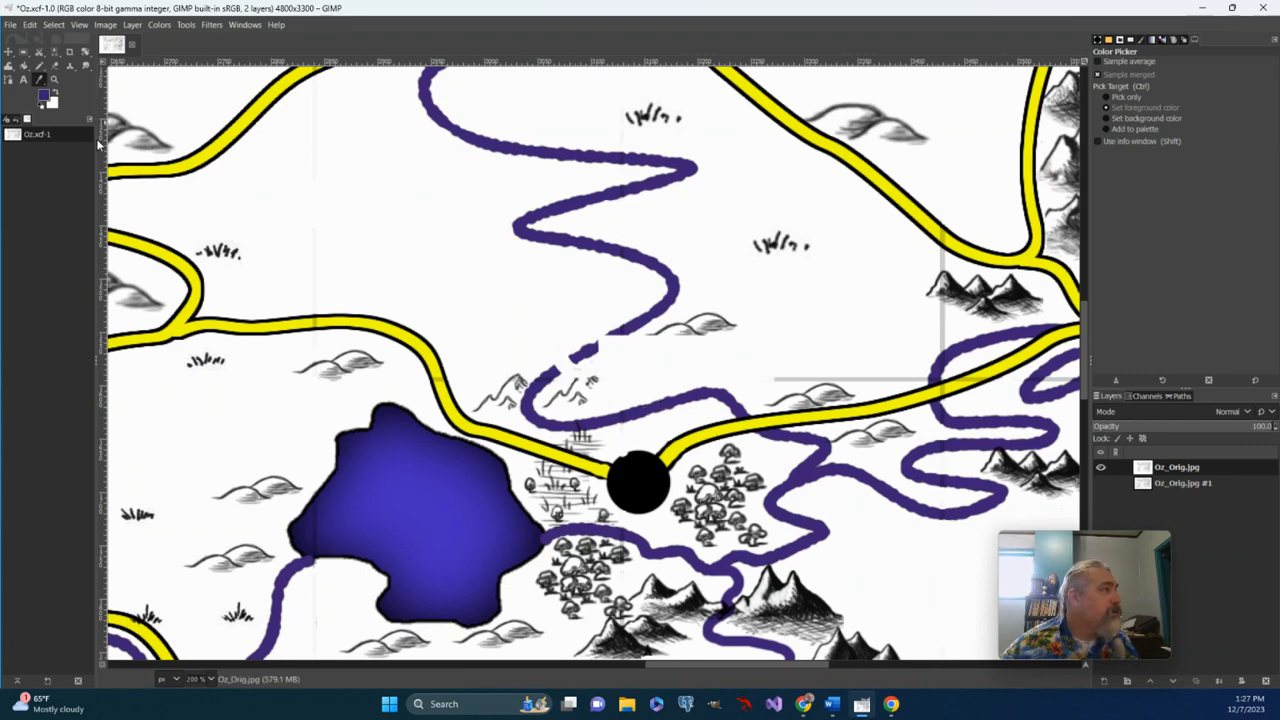
pyautogui.click(39, 64)
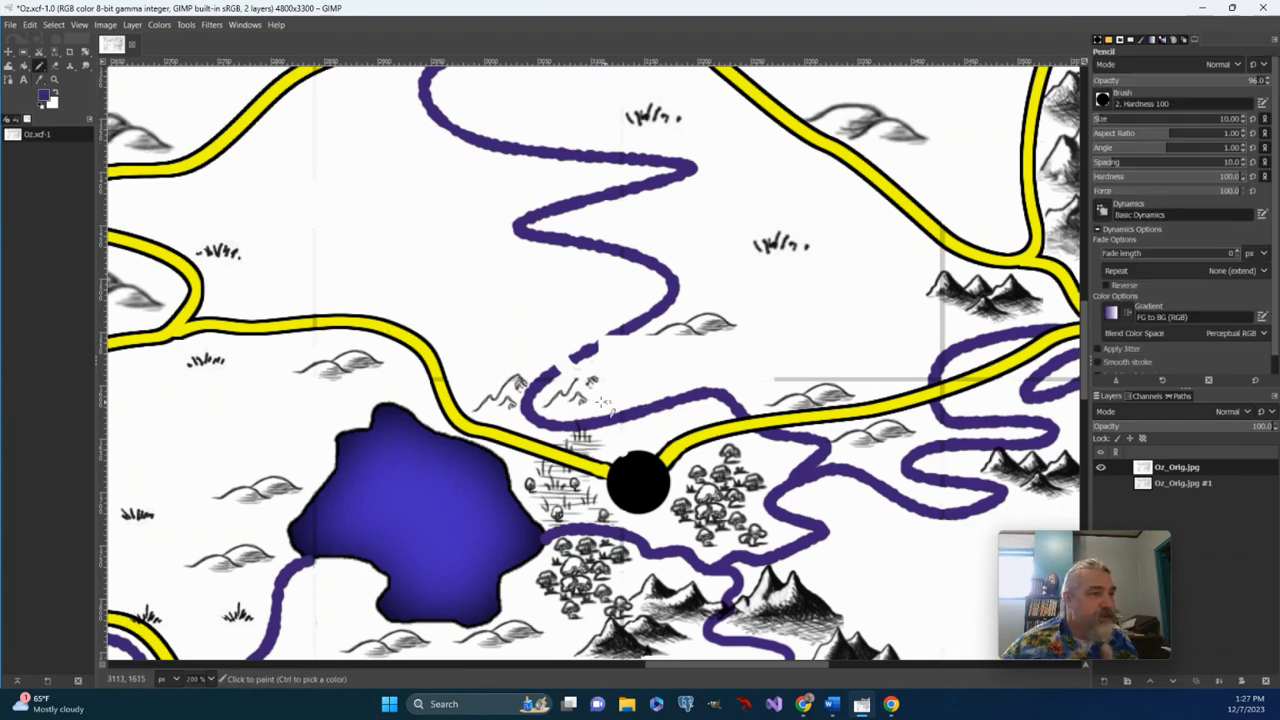
pyautogui.click(568, 360)
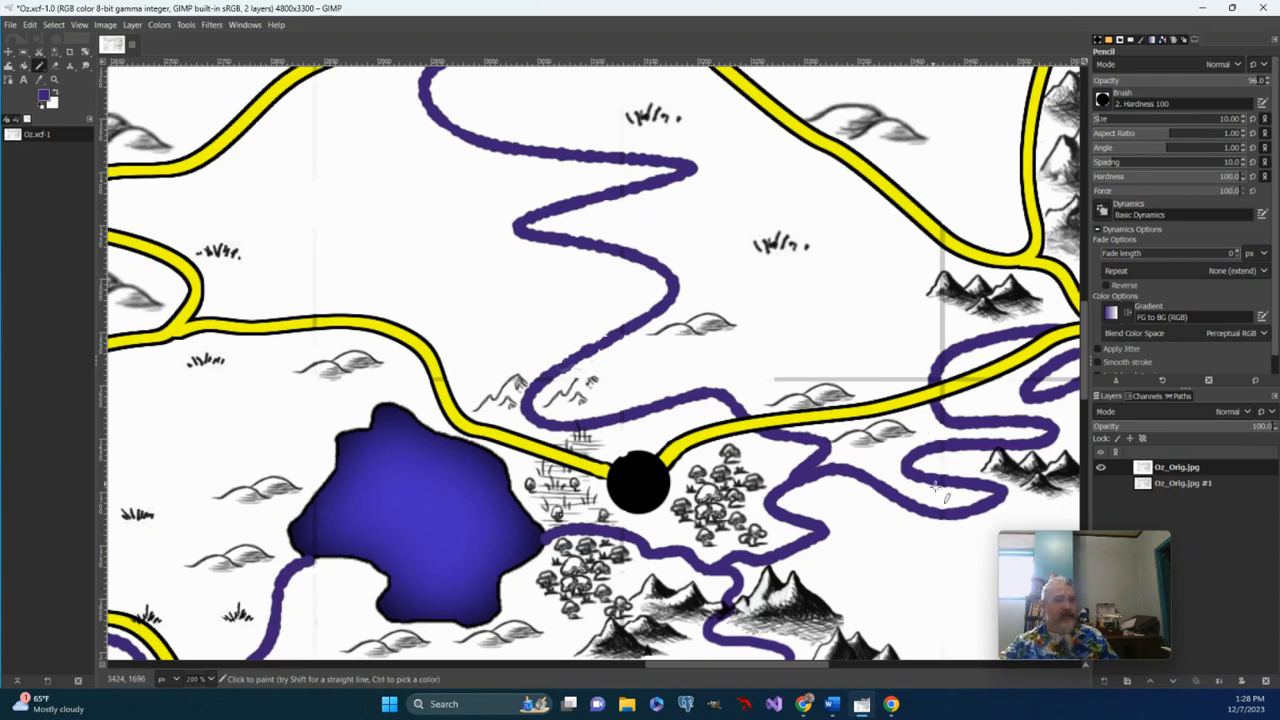
# Step: Fit the whole map in the window to review the remaining place labels and grid lines
pyautogui.scroll(-5, 936, 487)
pyautogui.scroll(3, 904, 468)
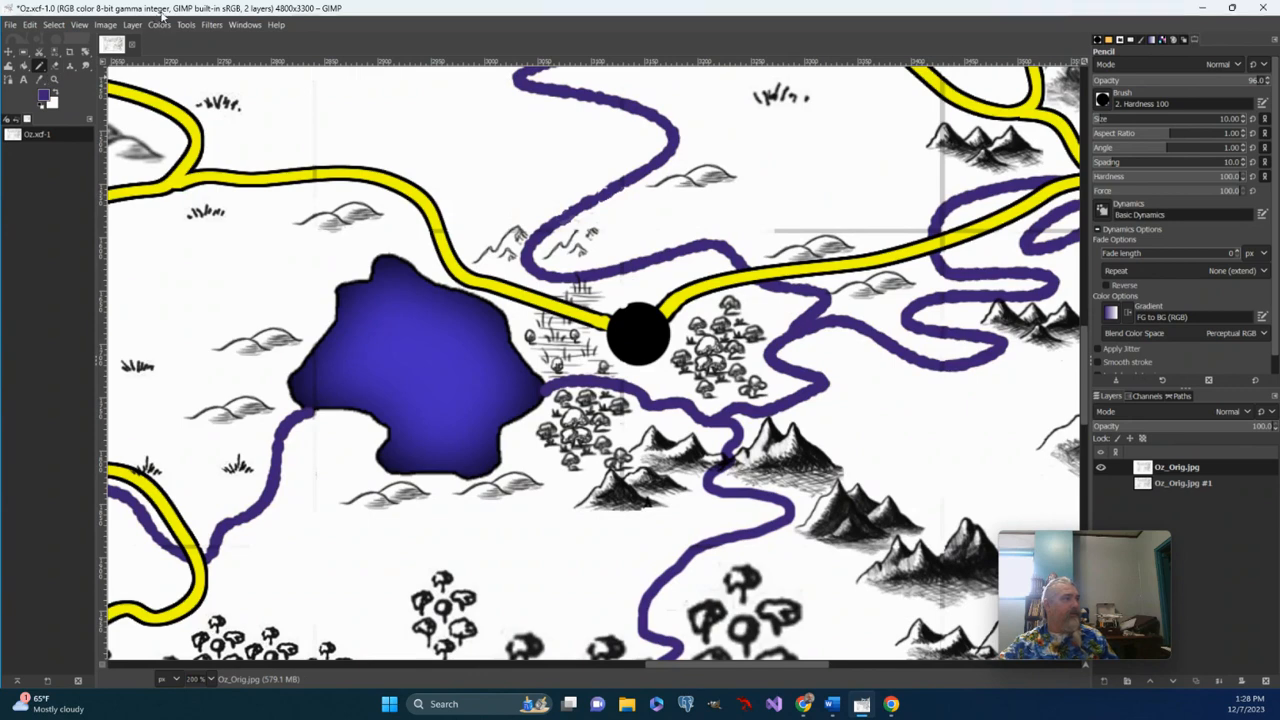
pyautogui.click(105, 27)
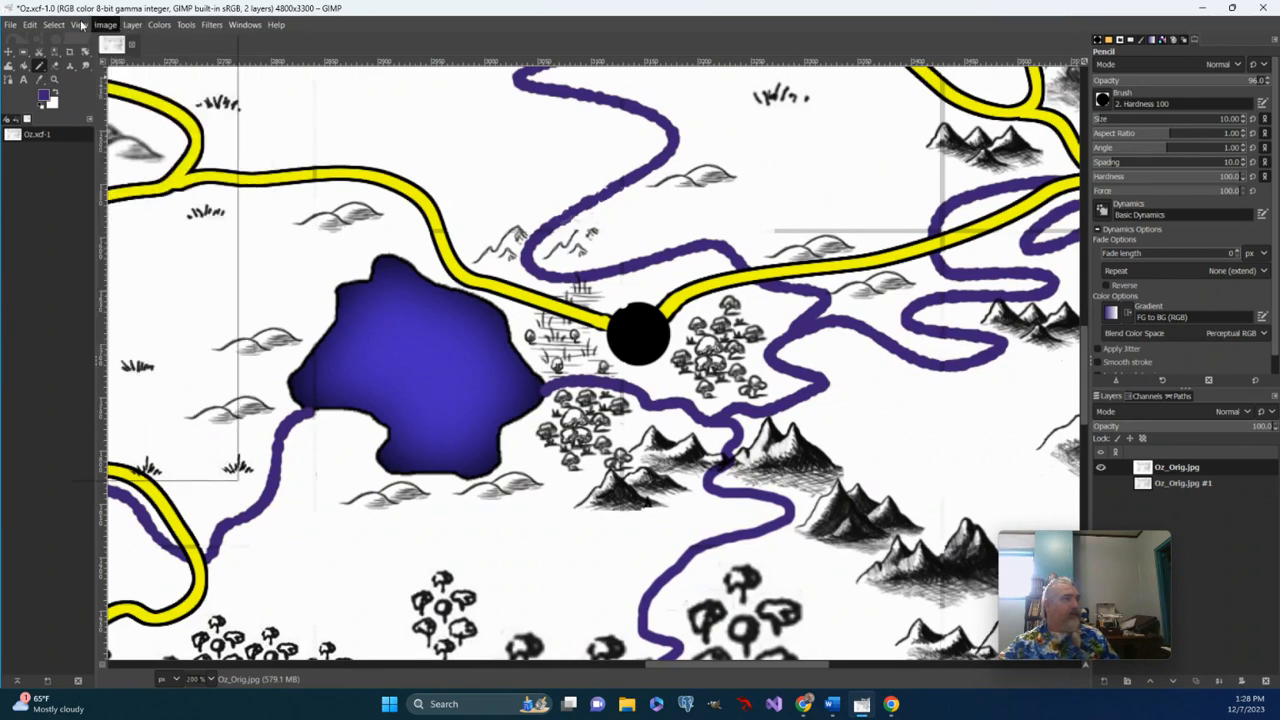
pyautogui.moveTo(80, 27)
pyautogui.moveTo(92, 90)
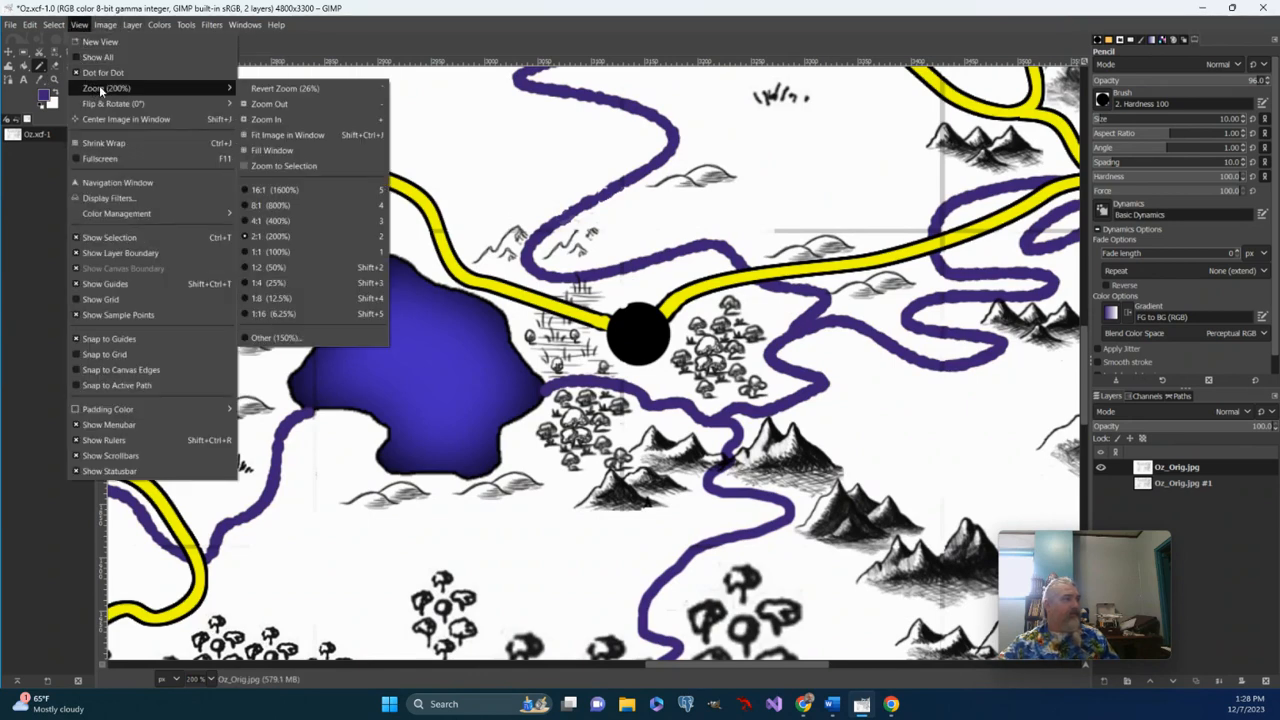
pyautogui.click(275, 136)
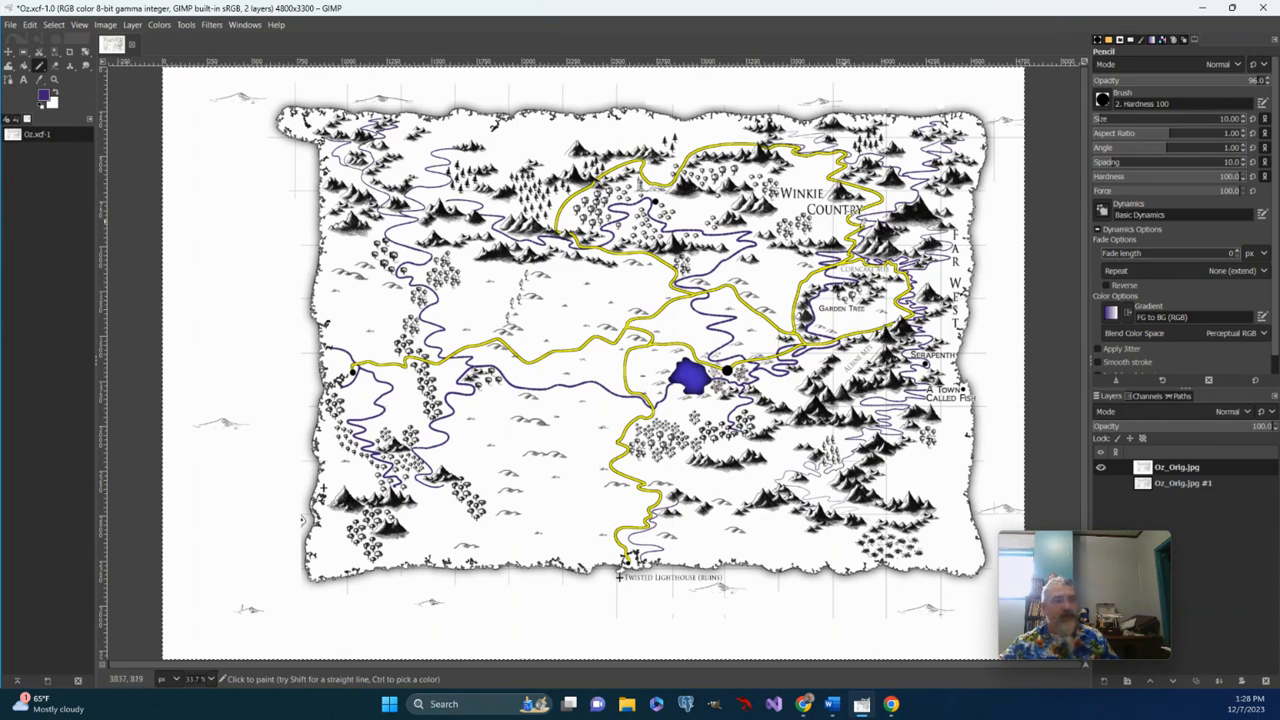
# Step: Zoom in to 200% at Winkie Country and examine the map from its upper edge to the mountains south of the Albine Mts
pyautogui.click(55, 79)
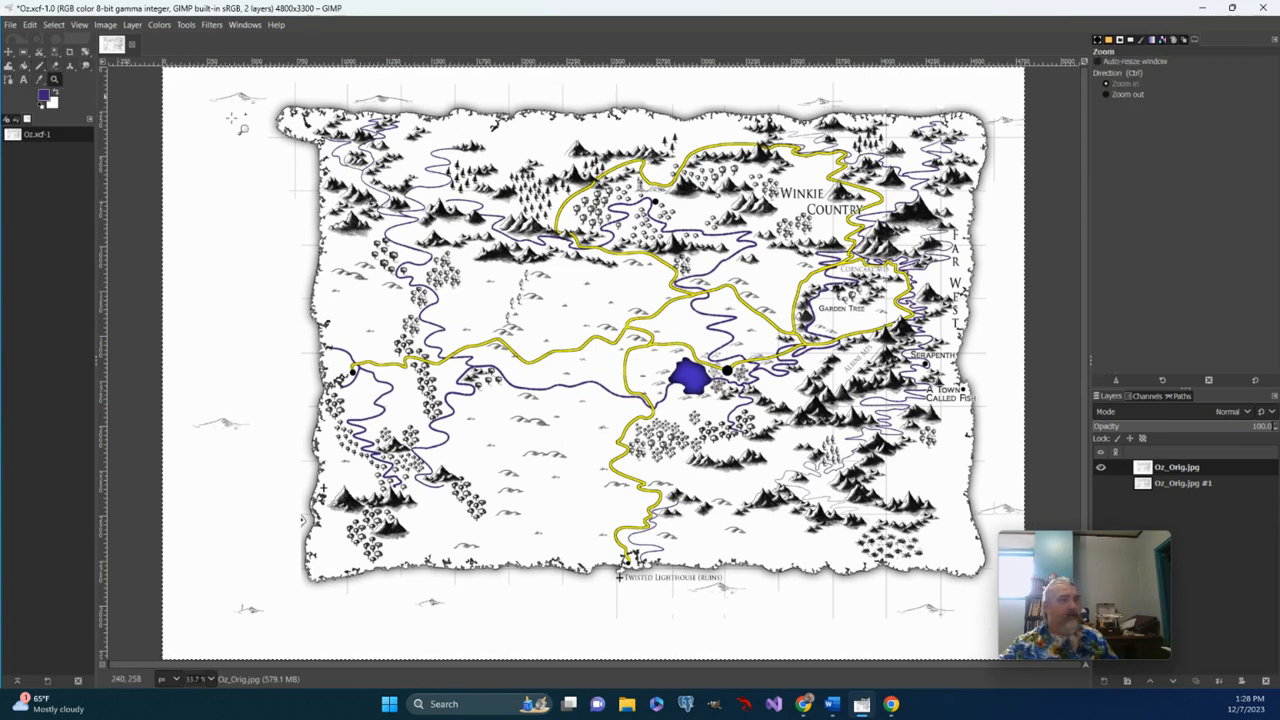
pyautogui.click(866, 216)
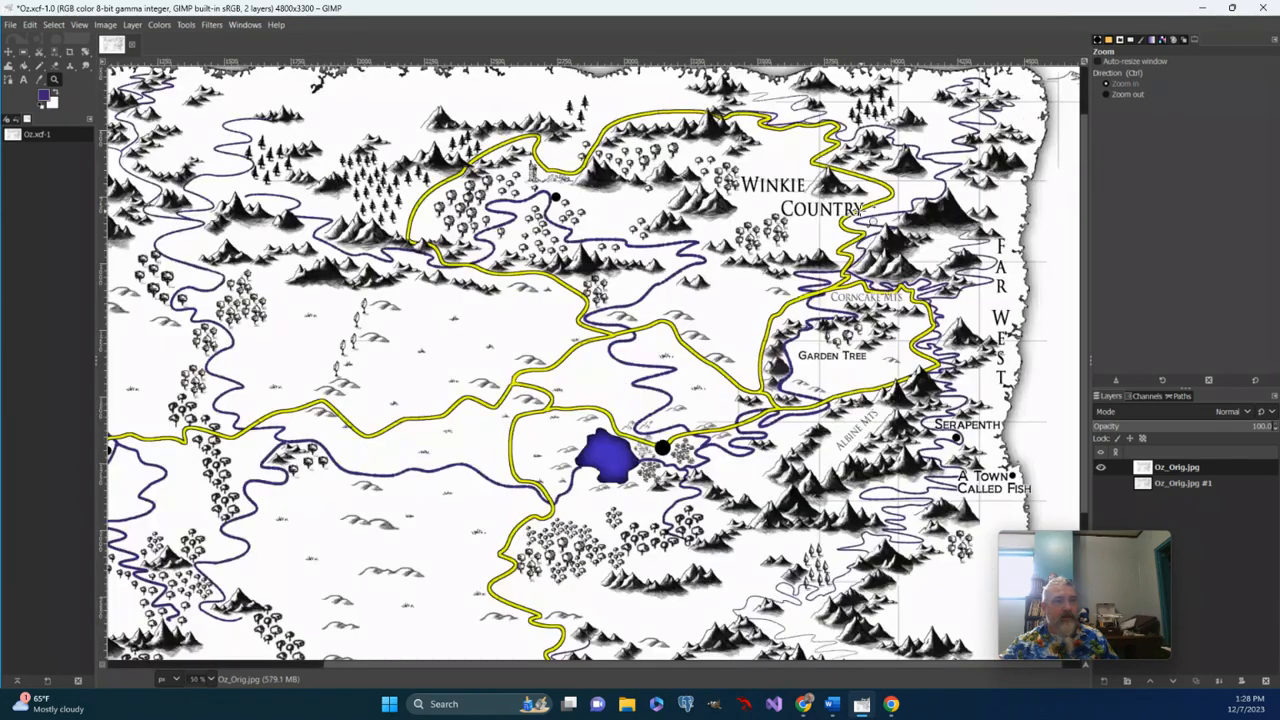
pyautogui.click(866, 215)
pyautogui.click(866, 214)
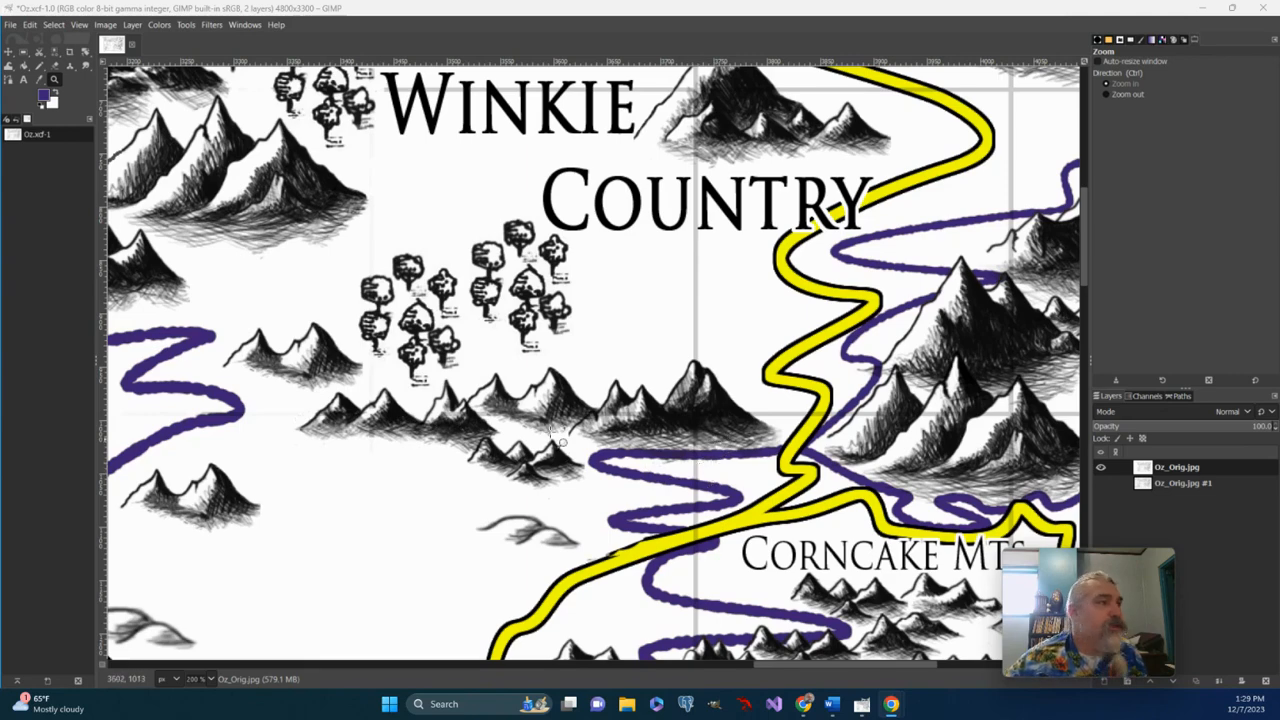
pyautogui.scroll(5, 733, 312)
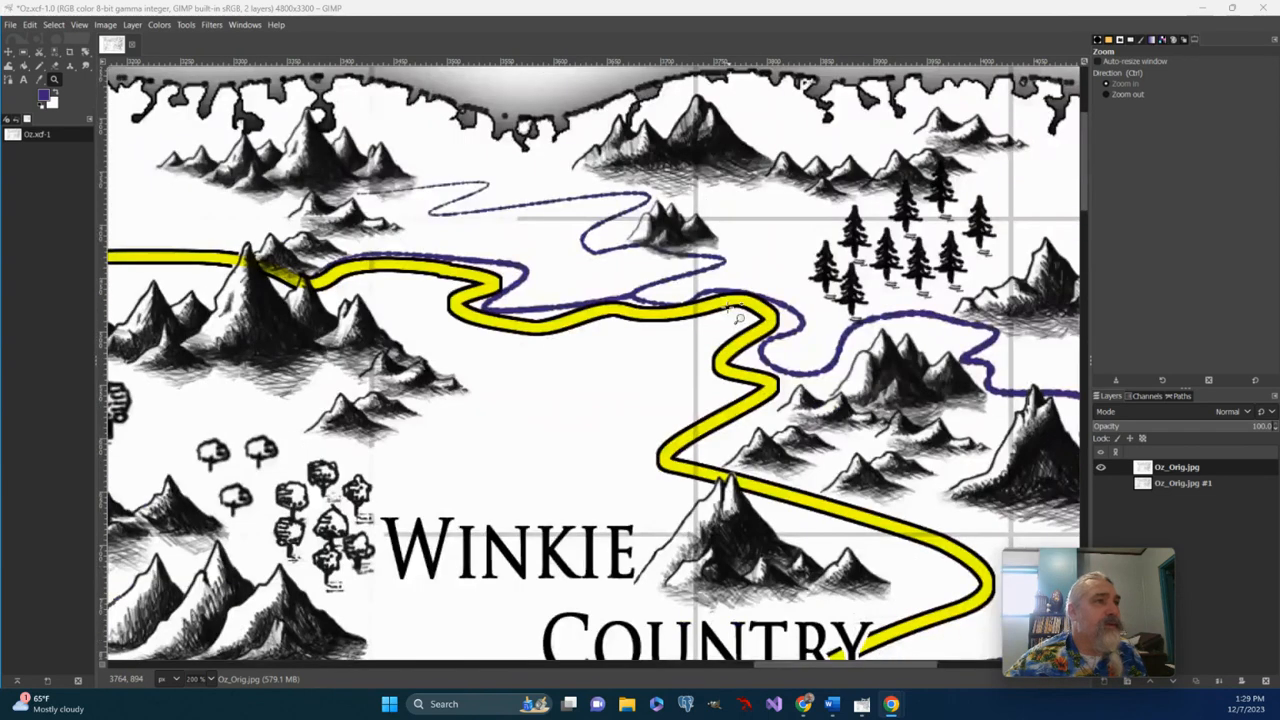
pyautogui.scroll(-15, 733, 316)
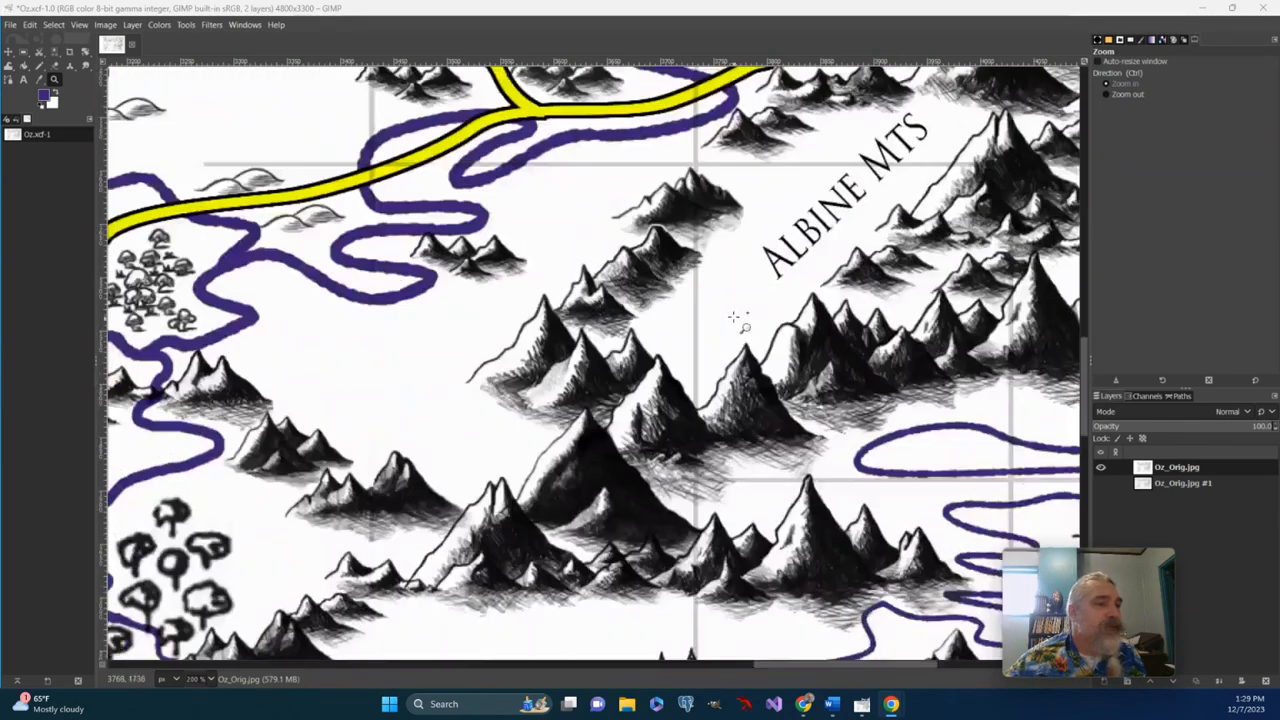
pyautogui.scroll(-4, 762, 375)
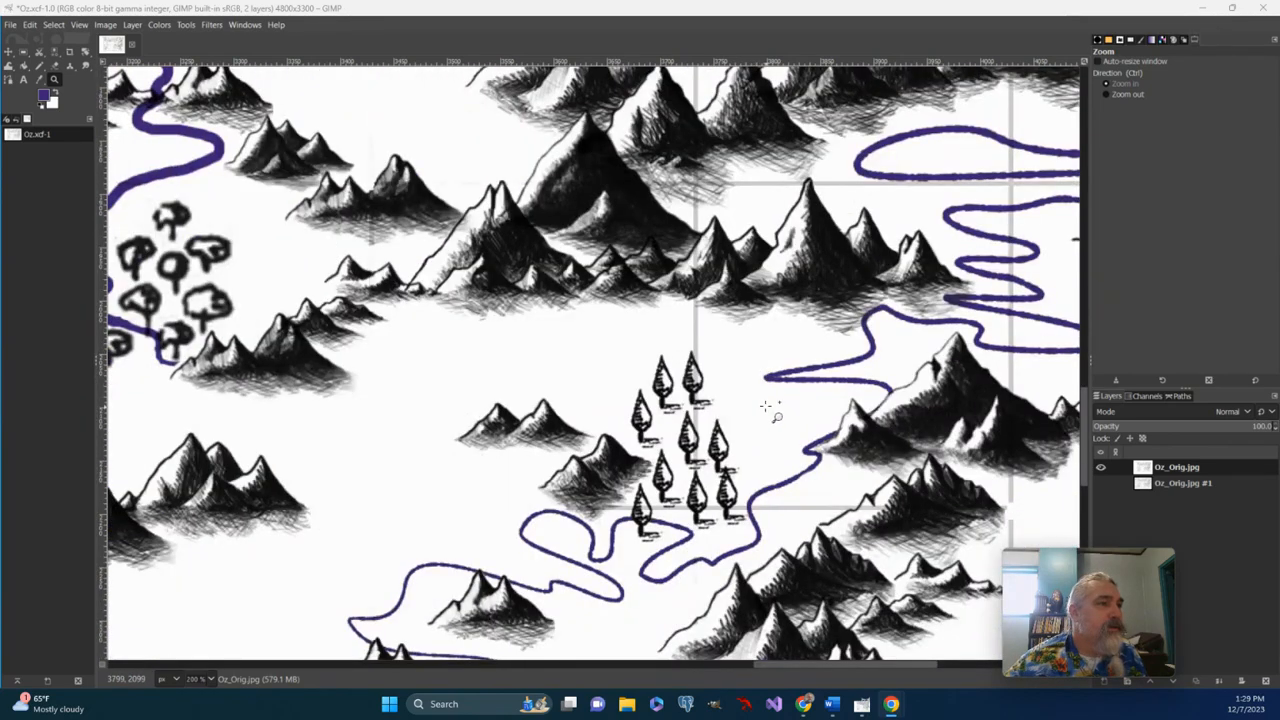
pyautogui.scroll(-4, 750, 405)
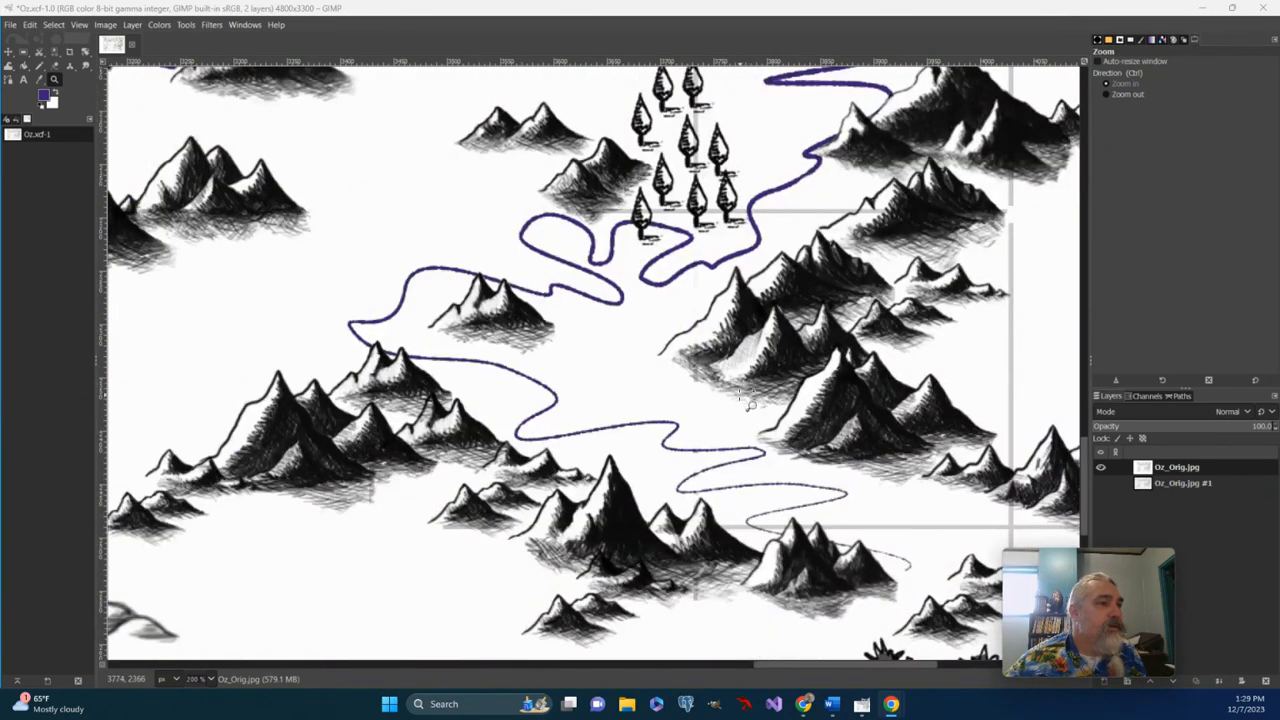
pyautogui.scroll(-7, 750, 405)
pyautogui.scroll(7, 752, 408)
# Step: Erase the grey grid line running through the tree cluster beside the winding river with the size 10 eraser
pyautogui.click(55, 66)
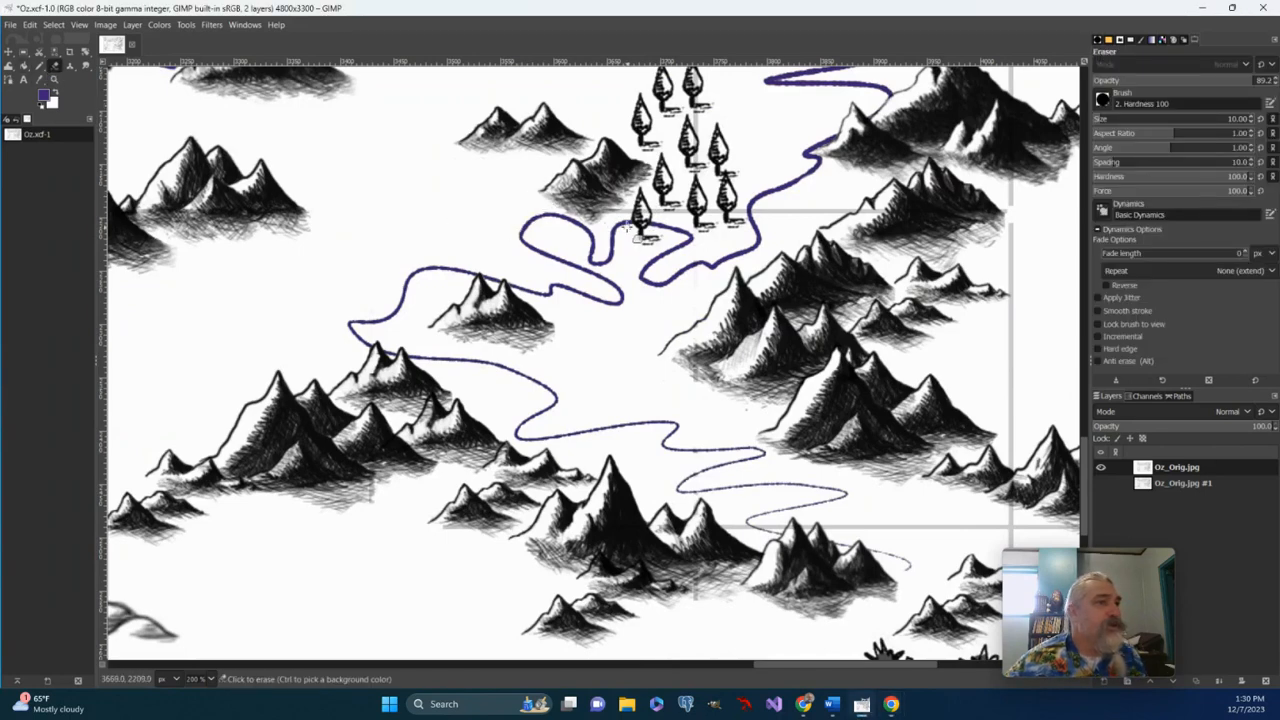
pyautogui.click(644, 211)
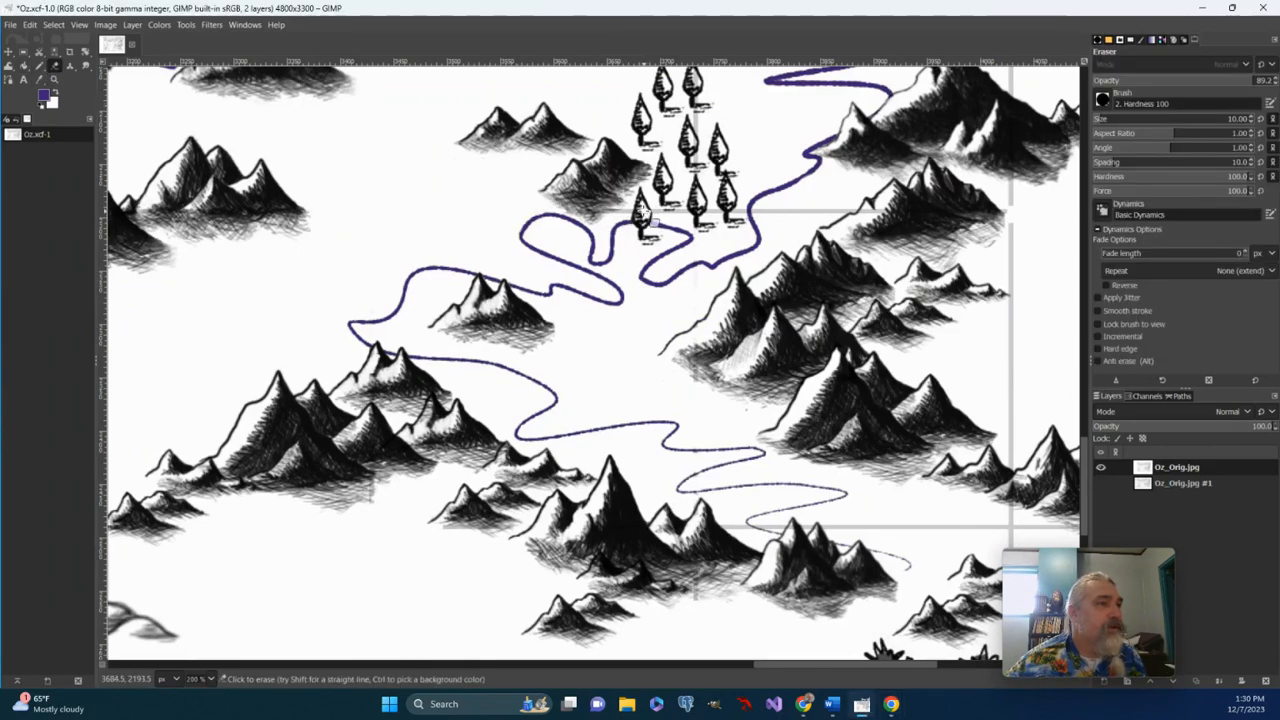